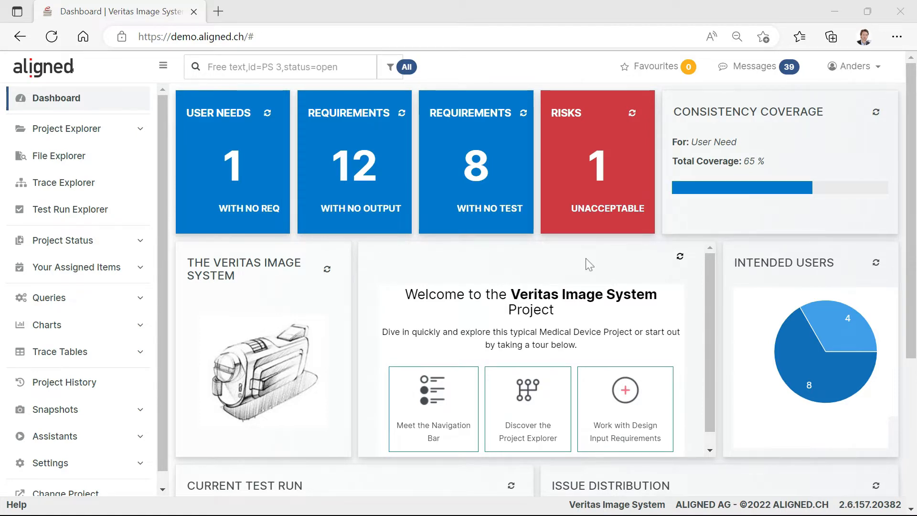
# Examine the inconsistencies listed for the verification test case Packaging and Transportation Tests
pyautogui.click(98, 133)
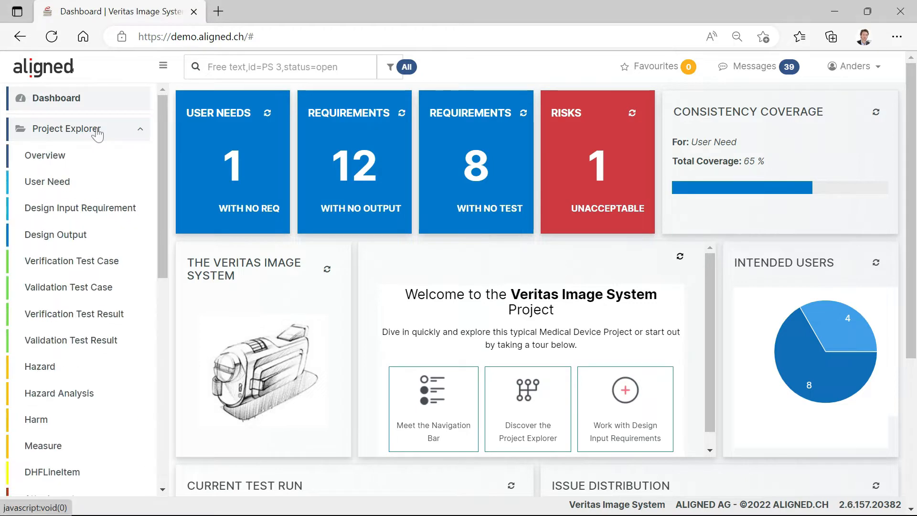
pyautogui.click(65, 261)
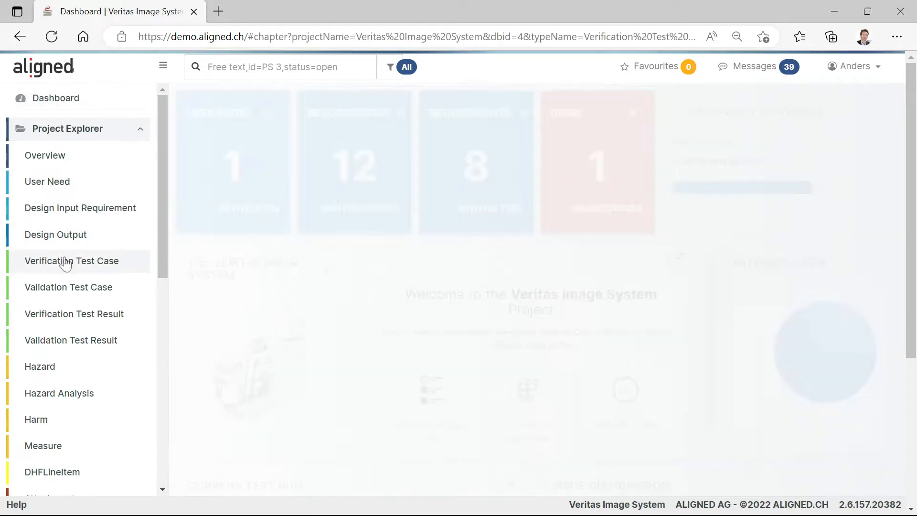
pyautogui.click(277, 255)
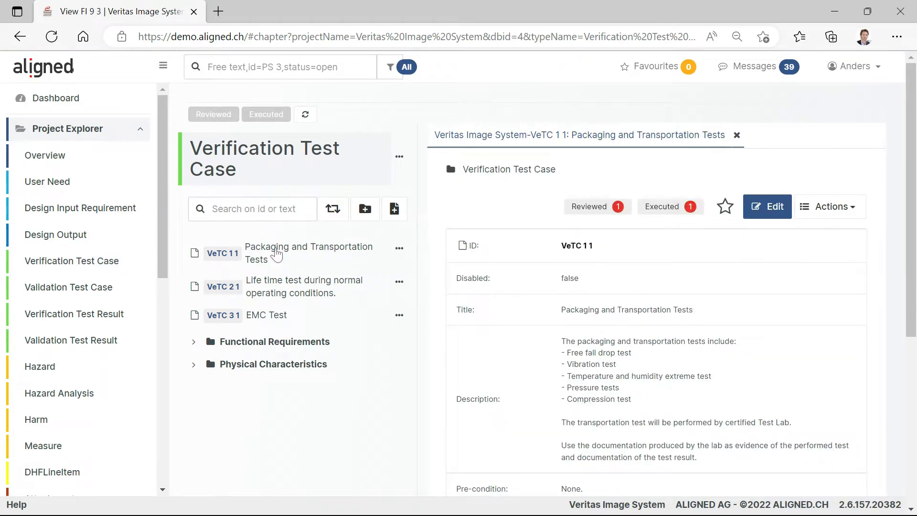
pyautogui.scroll(-2, 523, 294)
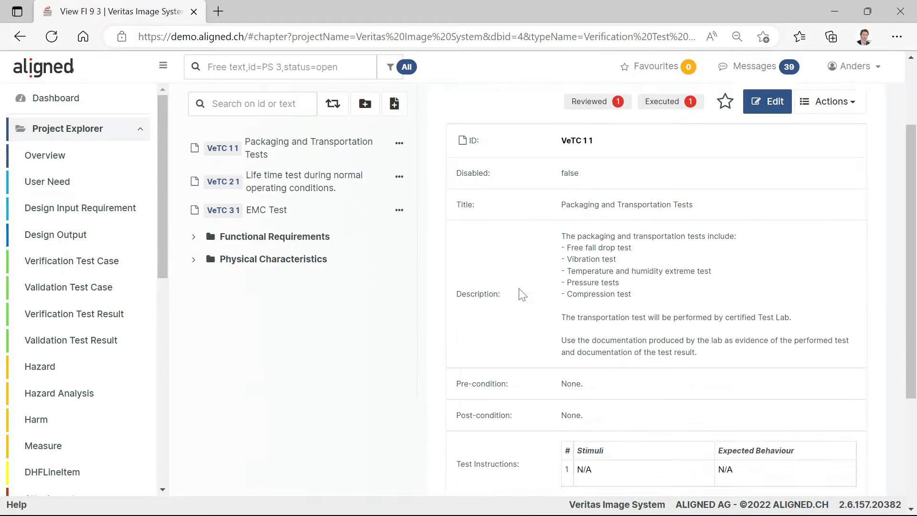
pyautogui.scroll(-3, 522, 295)
pyautogui.click(649, 356)
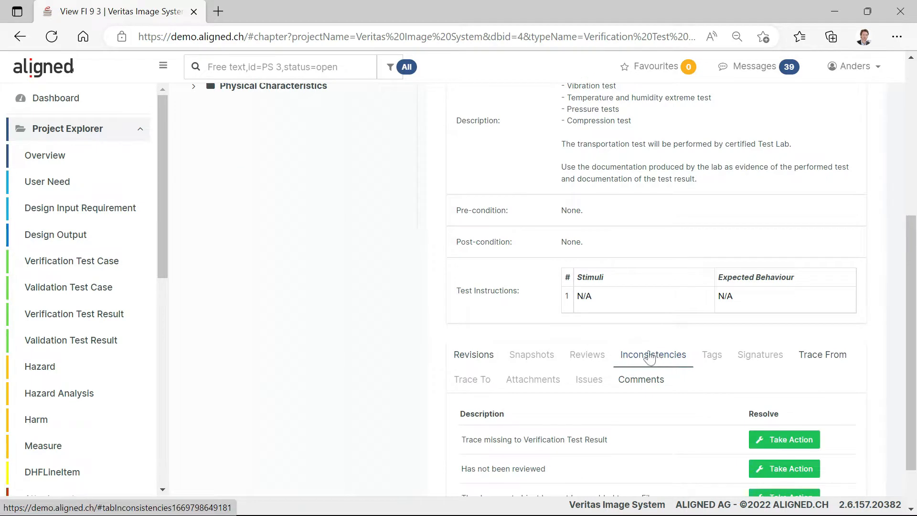
pyautogui.scroll(-1, 636, 366)
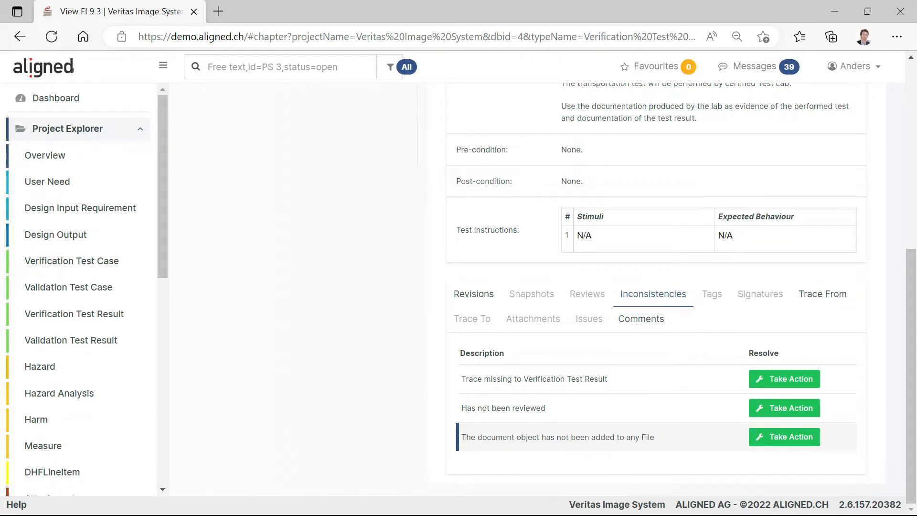
pyautogui.scroll(5, 585, 446)
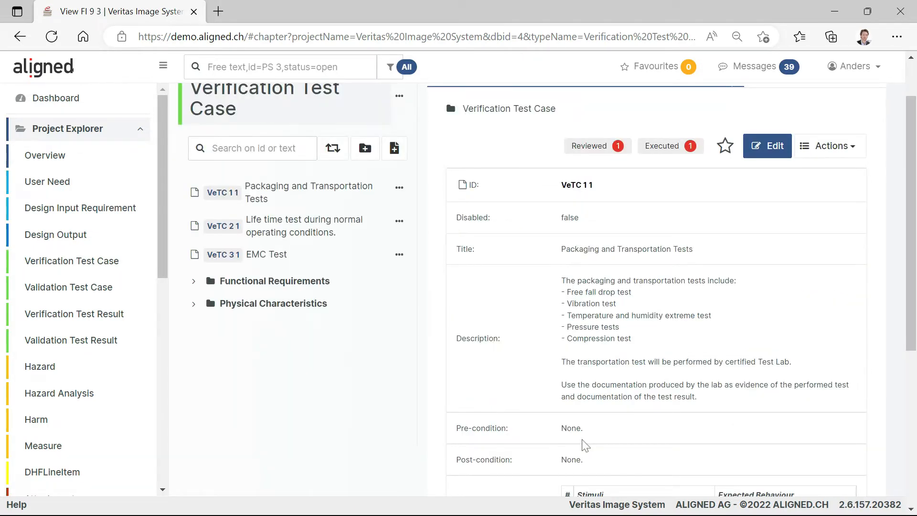
# Create a new file object in the Verification Documents folder of the File Explorer, titled "My test plan"
pyautogui.click(86, 129)
pyautogui.click(58, 158)
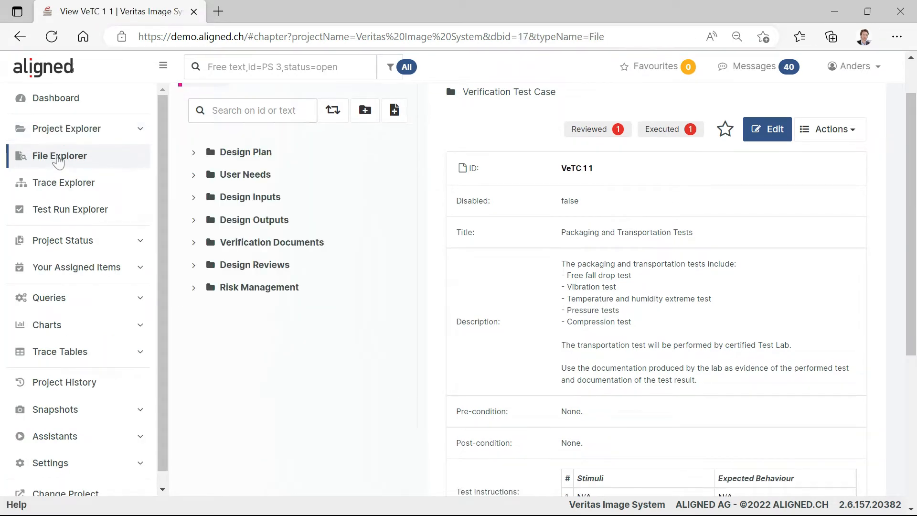
pyautogui.click(285, 244)
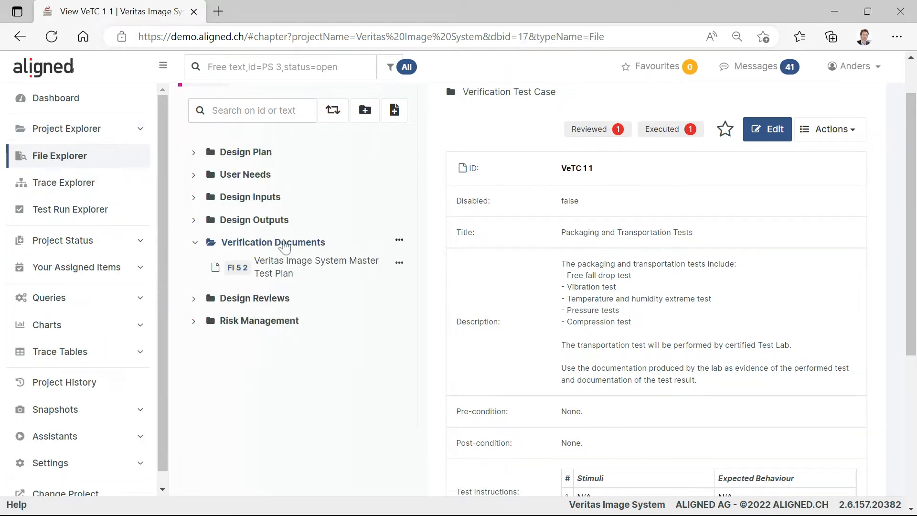
pyautogui.click(400, 240)
pyautogui.click(288, 256)
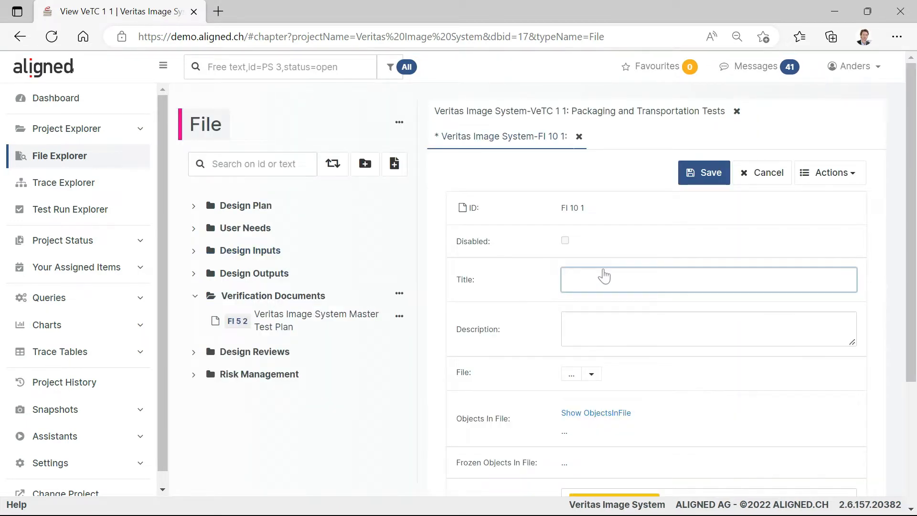
pyautogui.write('My test plan')
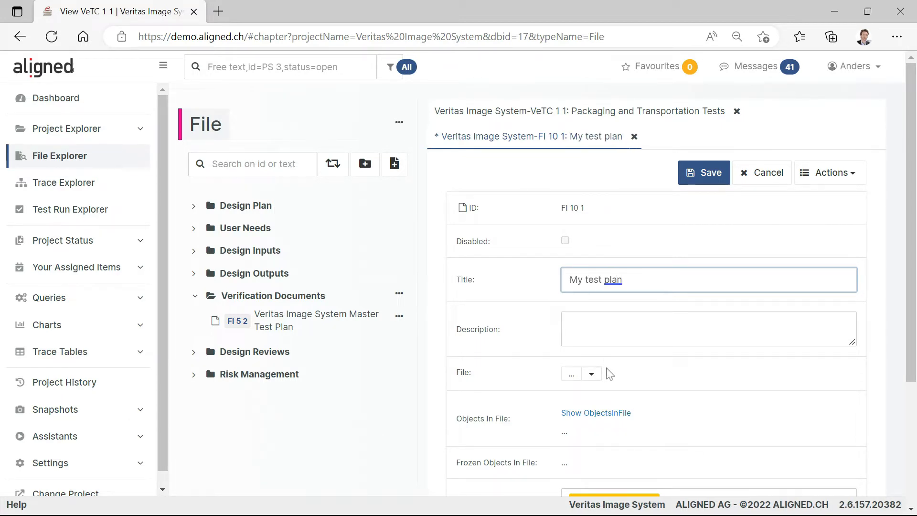
# Attach the server document template Master Test Plan.docx to the new file object and save it
pyautogui.click(591, 373)
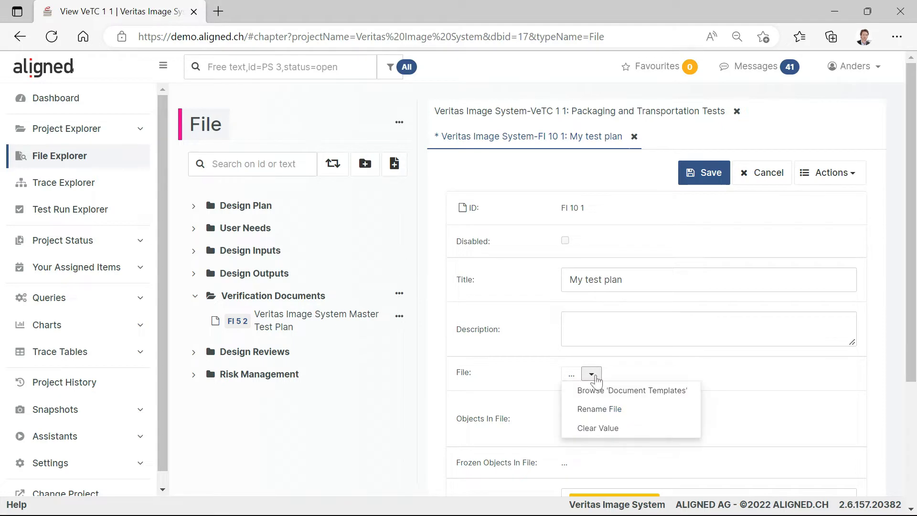
pyautogui.click(631, 391)
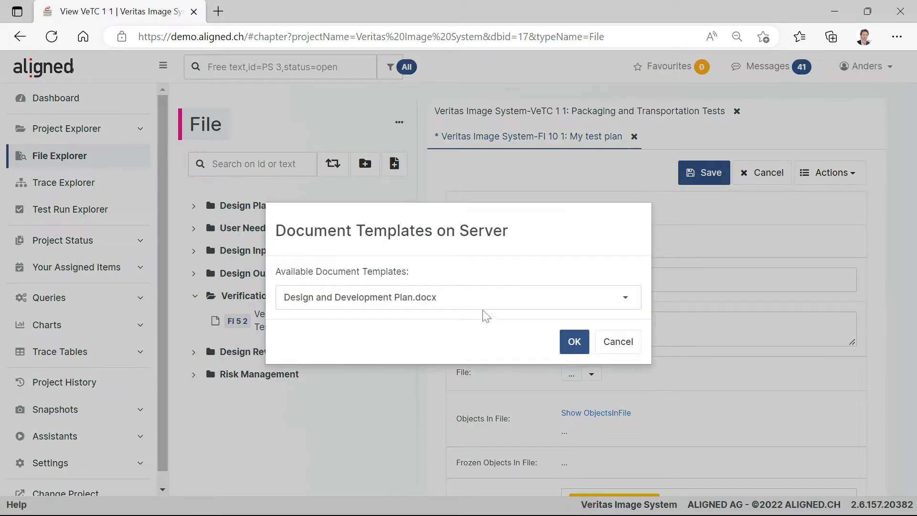
pyautogui.click(472, 302)
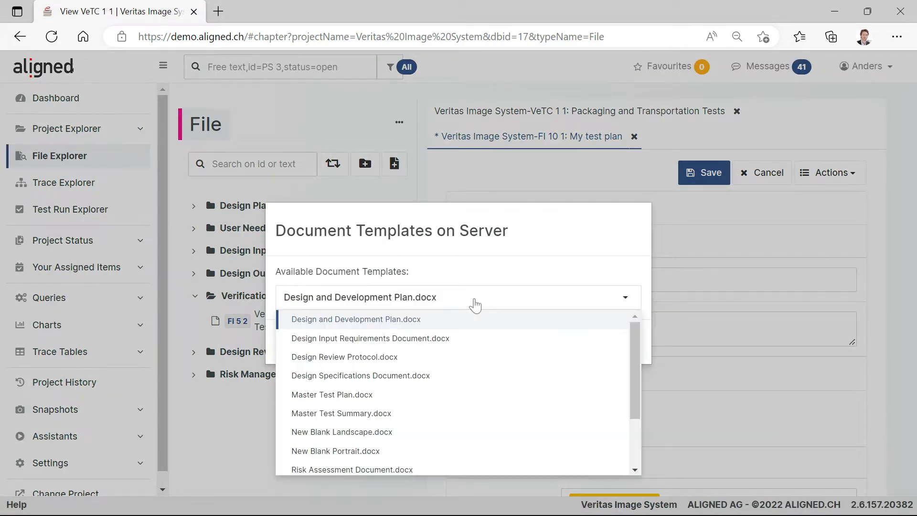
pyautogui.click(422, 402)
pyautogui.click(574, 342)
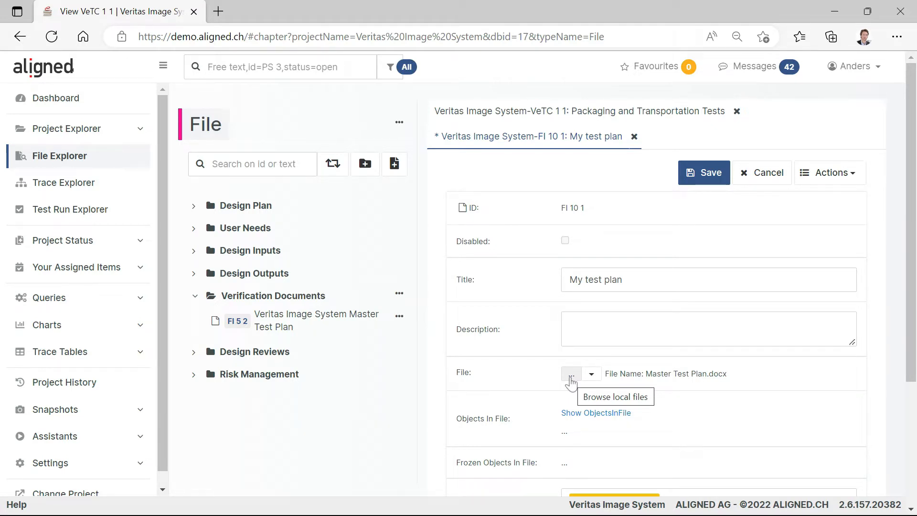
pyautogui.click(704, 173)
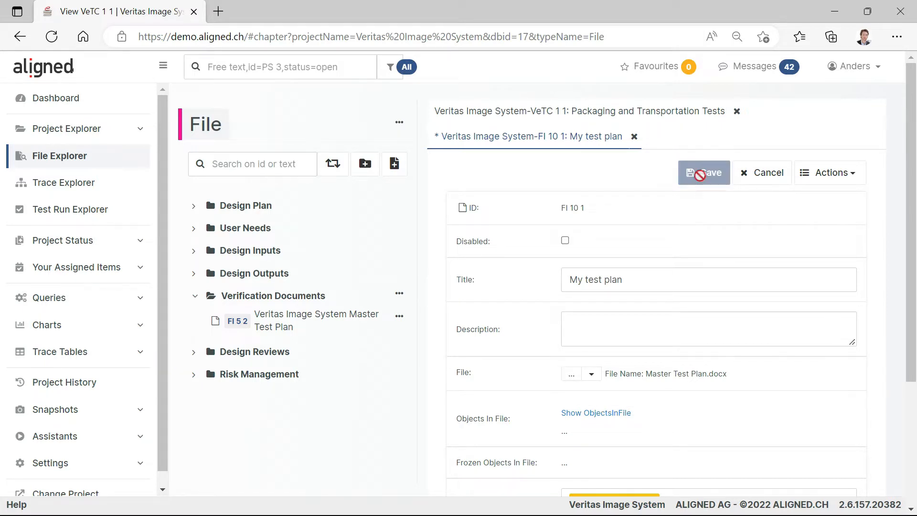
# Open the attached Master Test Plan document of My test plan in Microsoft Word and enable editing
pyautogui.click(767, 211)
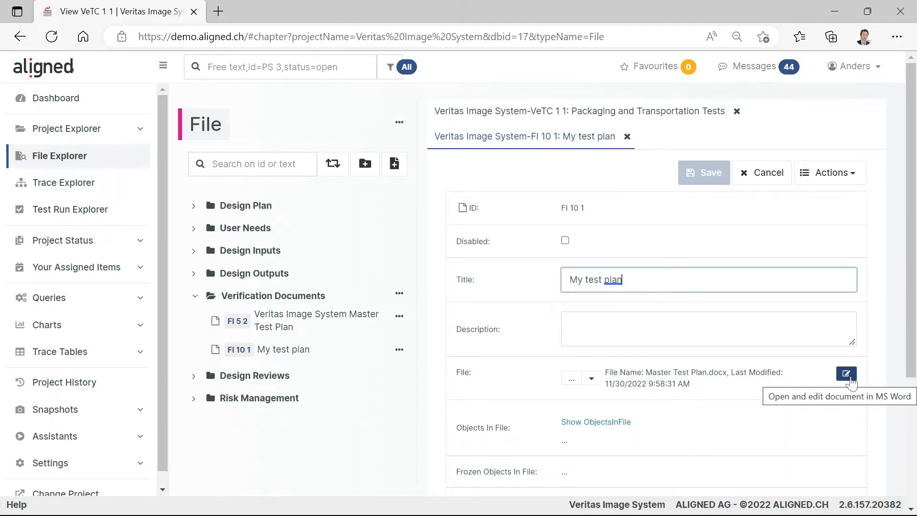
pyautogui.click(849, 377)
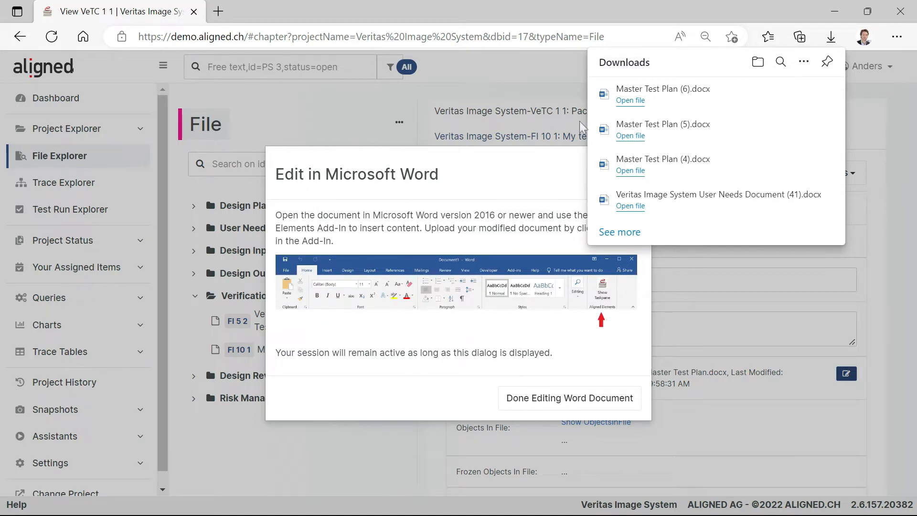
pyautogui.click(631, 100)
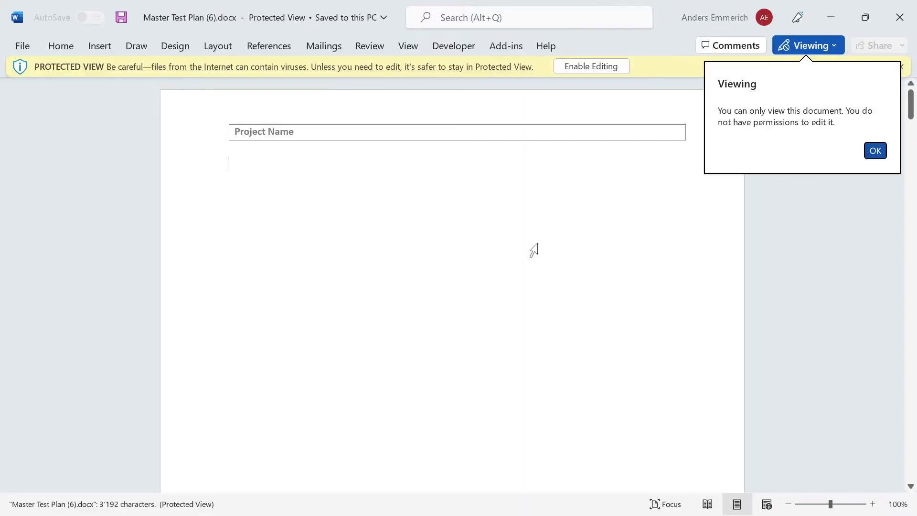
pyautogui.click(577, 67)
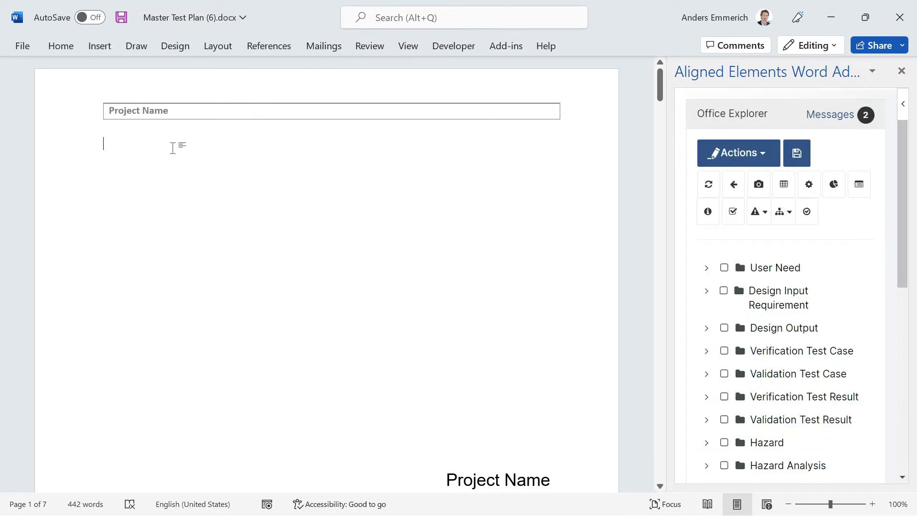
# Delete the placeholder "<list the requirements to test>" under section 5, Requirements for Test
pyautogui.scroll(-5, 176, 150)
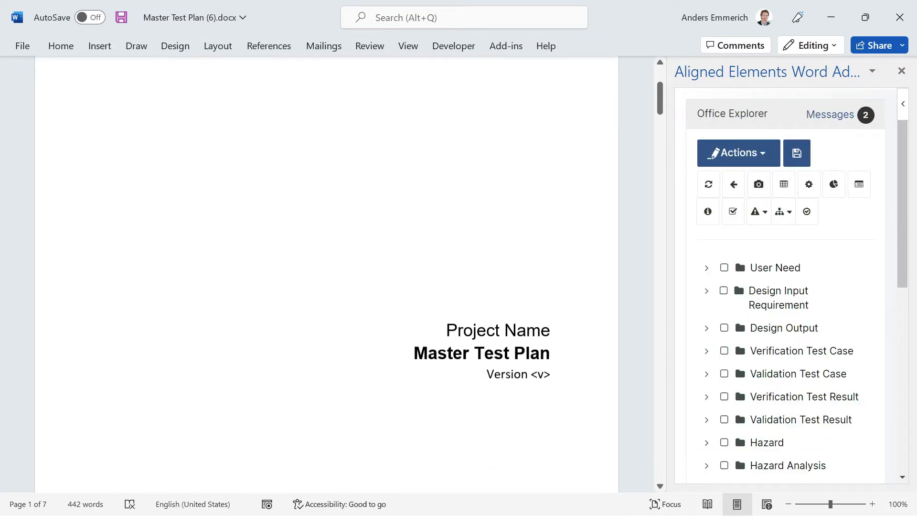
pyautogui.scroll(-7, 395, 285)
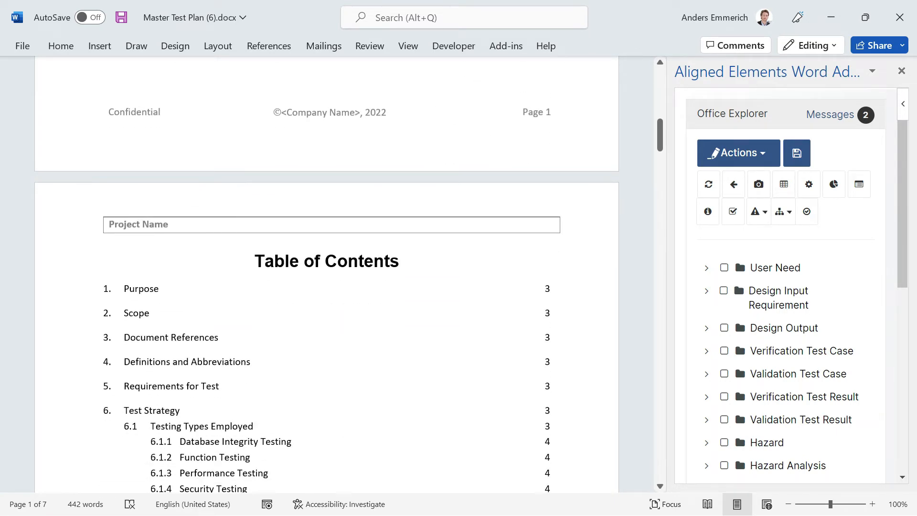
pyautogui.scroll(-3, 327, 275)
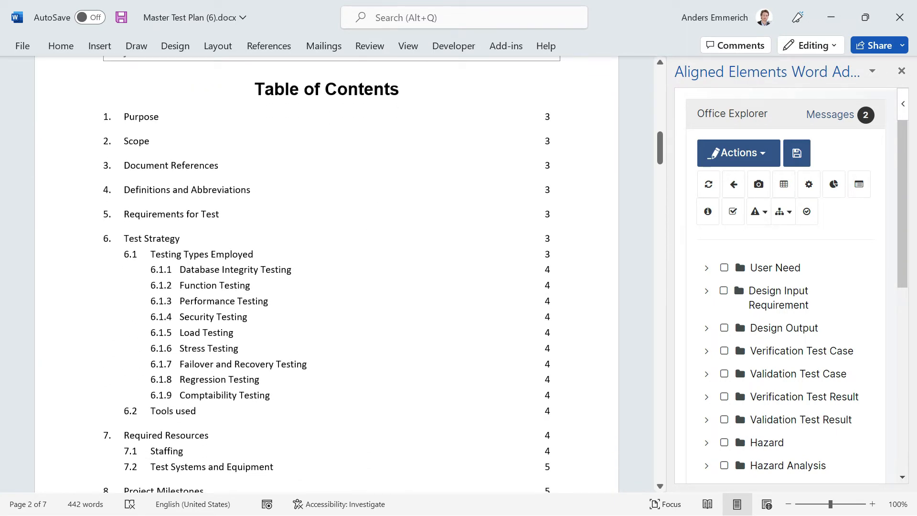
pyautogui.scroll(-13, 327, 275)
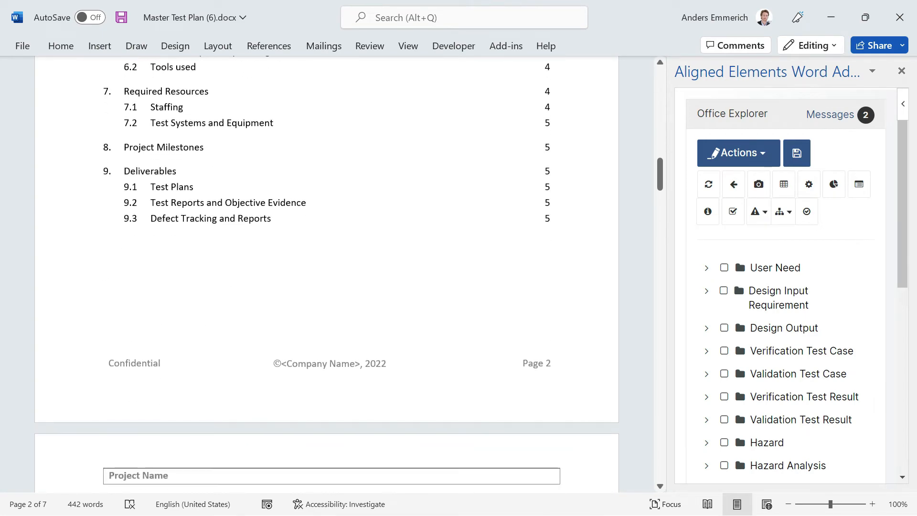
pyautogui.scroll(-1, 326, 274)
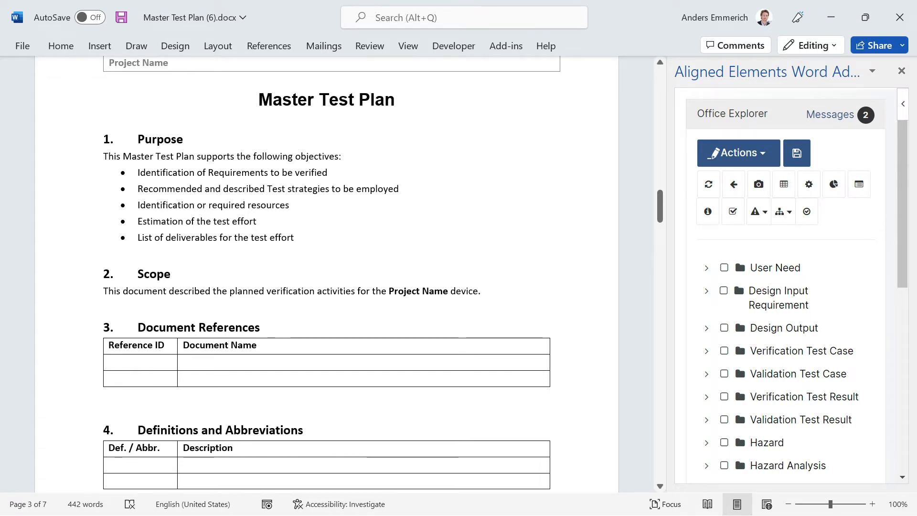
pyautogui.scroll(-6, 327, 275)
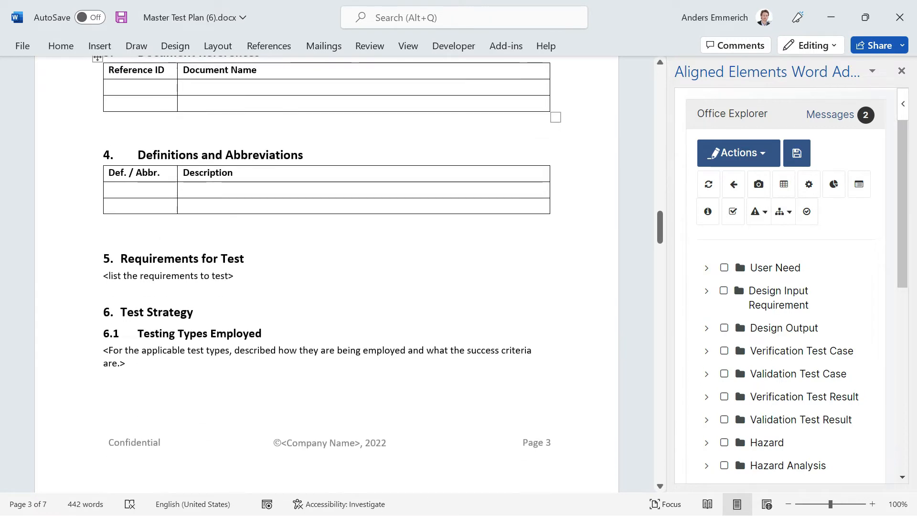
pyautogui.moveTo(236, 276); pyautogui.dragTo(103, 276)
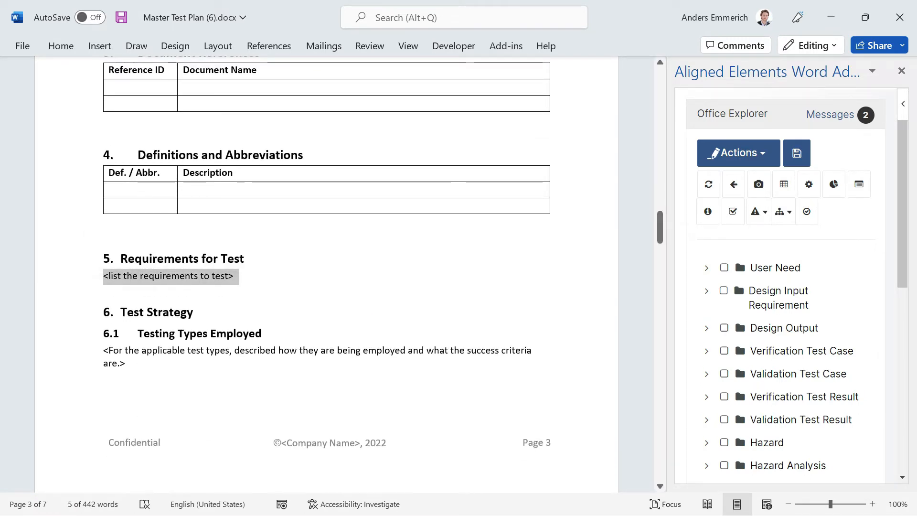
pyautogui.press('Delete')
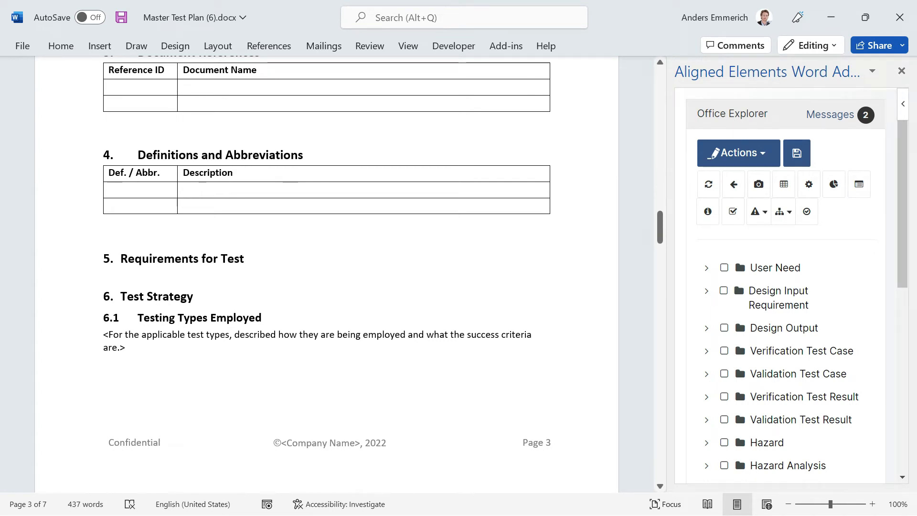
# Insert the user needs UN 1 Intended User, UN 2 Use environment and UN 3 Type and Frequency of Use under Requirements for Test
pyautogui.click(707, 268)
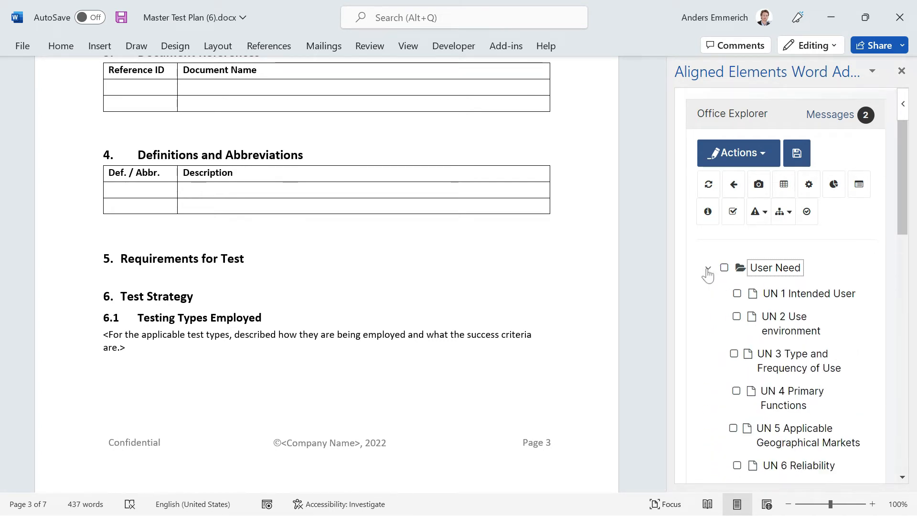
pyautogui.click(736, 293)
pyautogui.click(737, 316)
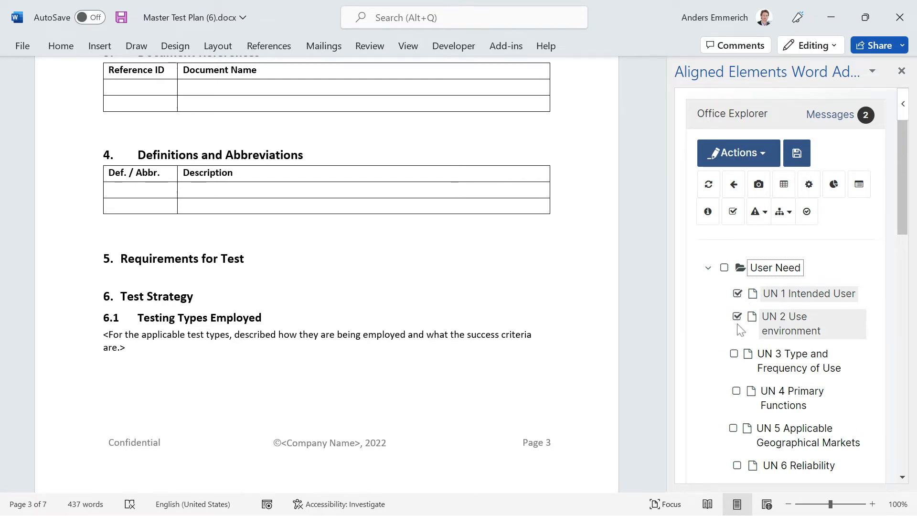
pyautogui.click(734, 354)
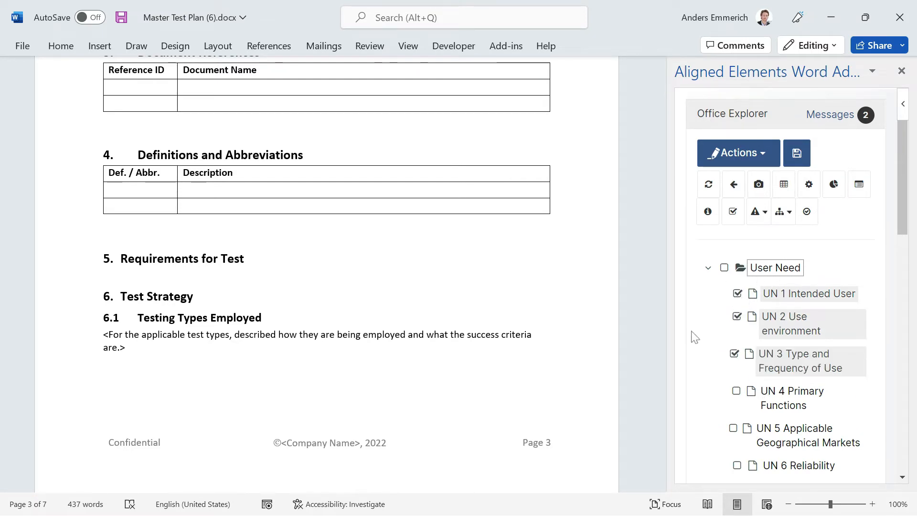
pyautogui.click(752, 155)
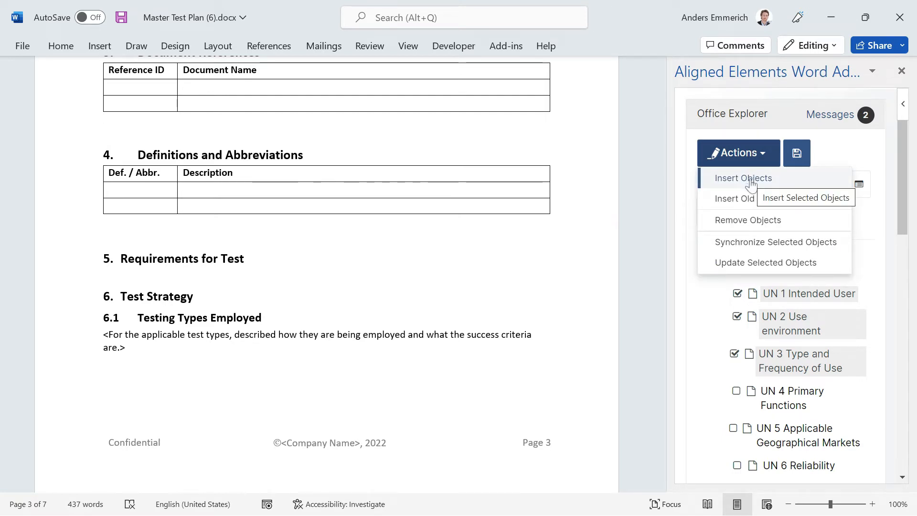
pyautogui.click(752, 179)
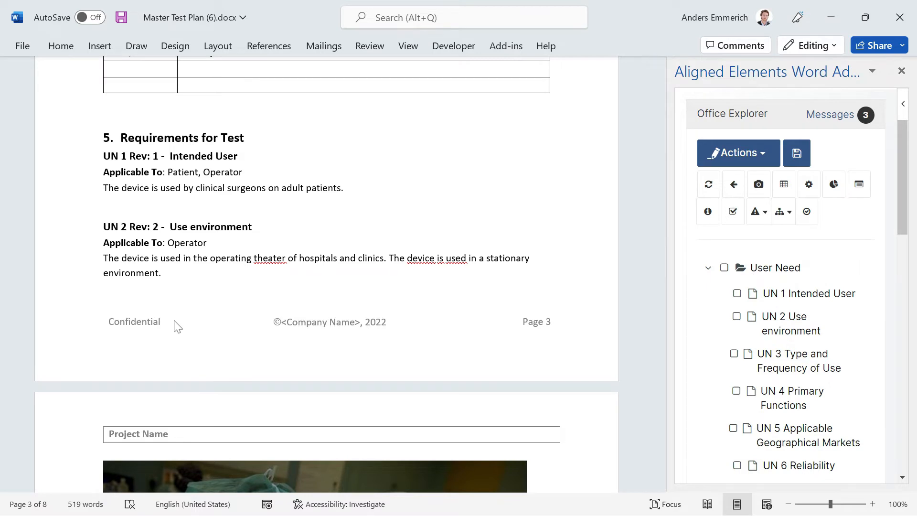
pyautogui.scroll(-2, 174, 324)
pyautogui.scroll(-7, 175, 323)
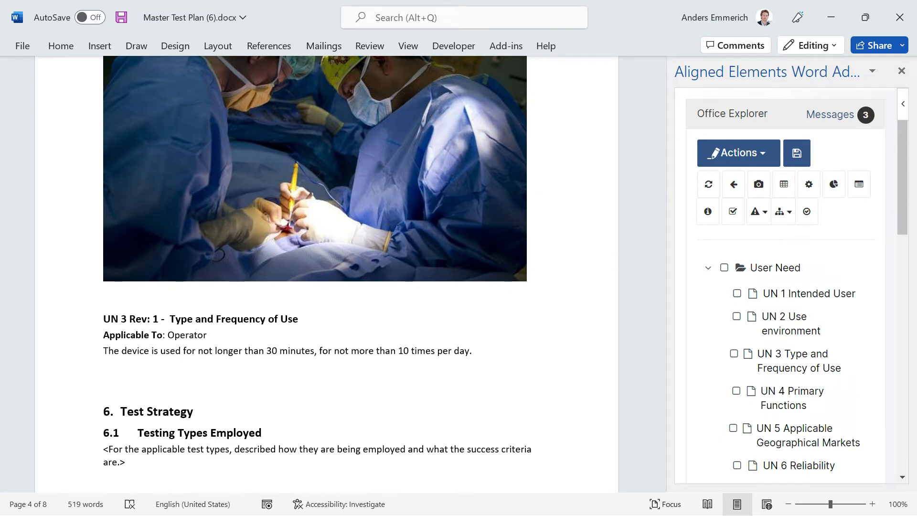
pyautogui.scroll(-3, 334, 272)
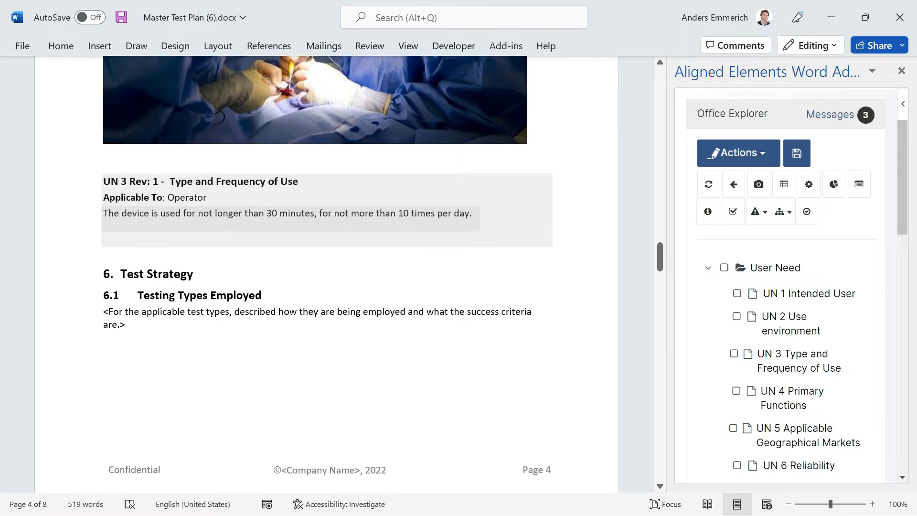
# Delete the Test Strategy heading and section 6.1 Testing Types Employed, including all its subsections through 6.1.9 Compatibility Testing
pyautogui.scroll(-8, 190, 363)
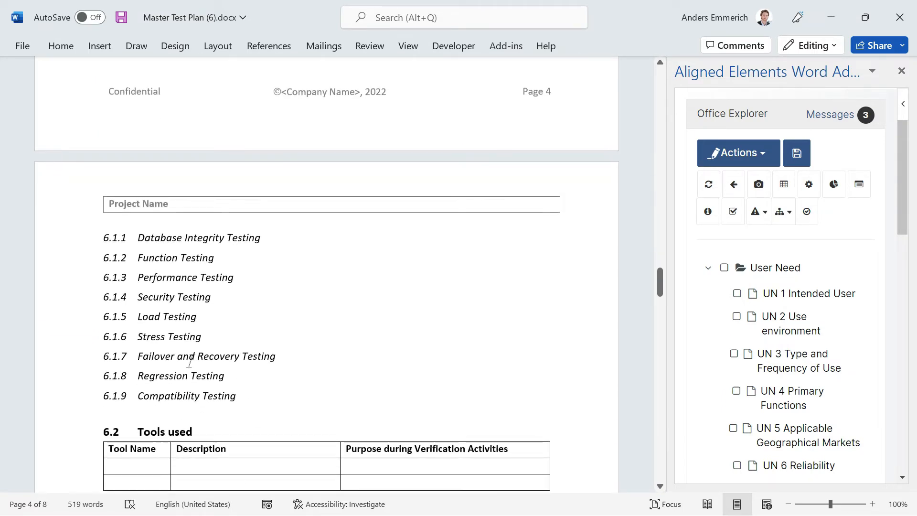
pyautogui.moveTo(244, 402); pyautogui.dragTo(106, 122)
pyautogui.press('Delete')
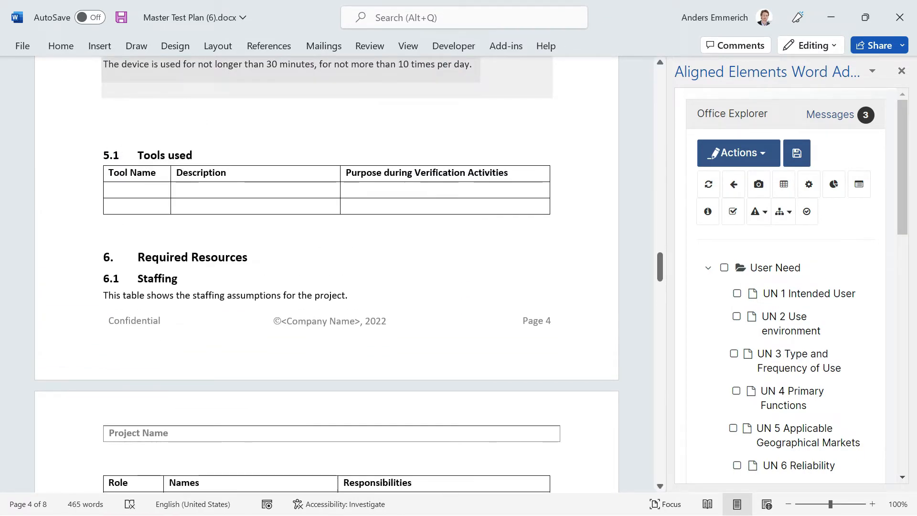
# Insert the entire Verification Test Case folder from the project into the document below user need UN 3
pyautogui.click(707, 269)
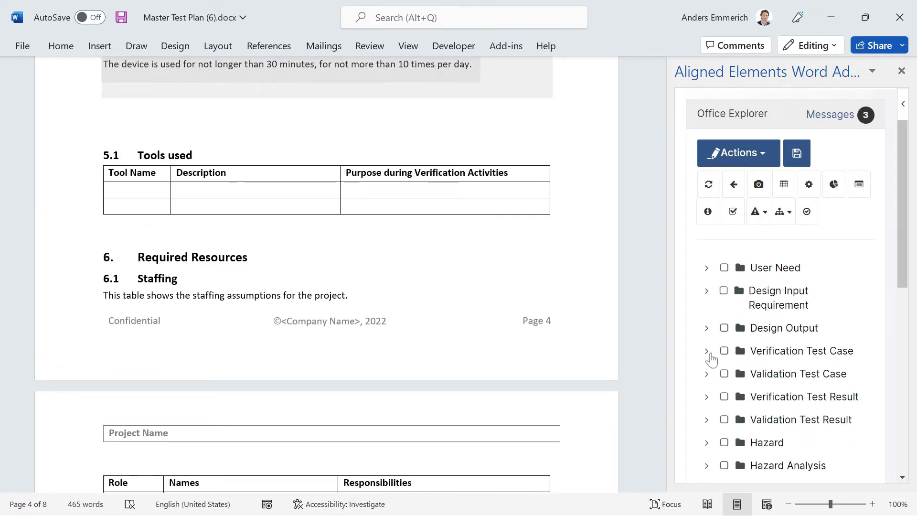
pyautogui.click(724, 351)
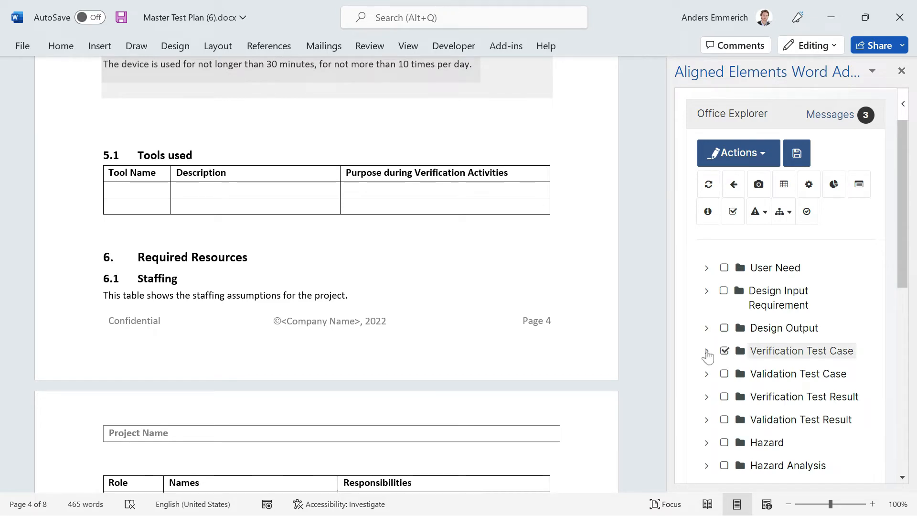
pyautogui.click(707, 352)
pyautogui.scroll(-2, 722, 368)
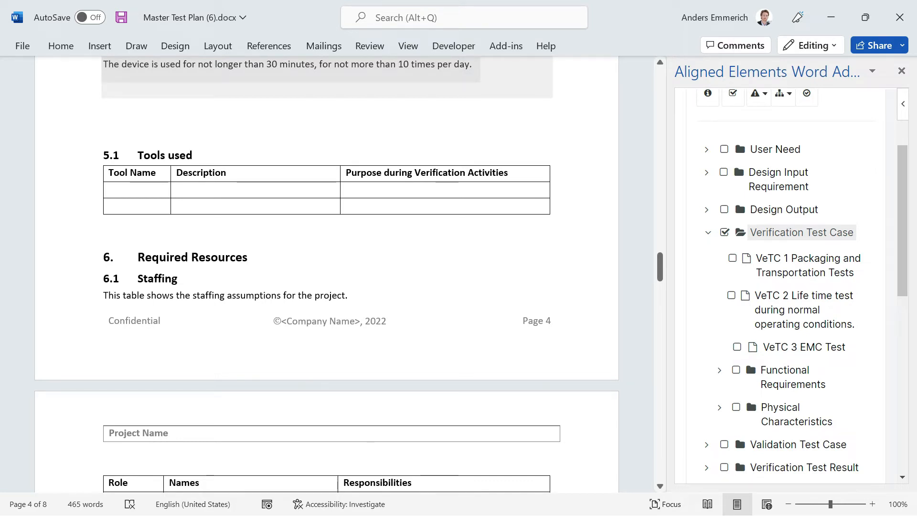
pyautogui.click(763, 154)
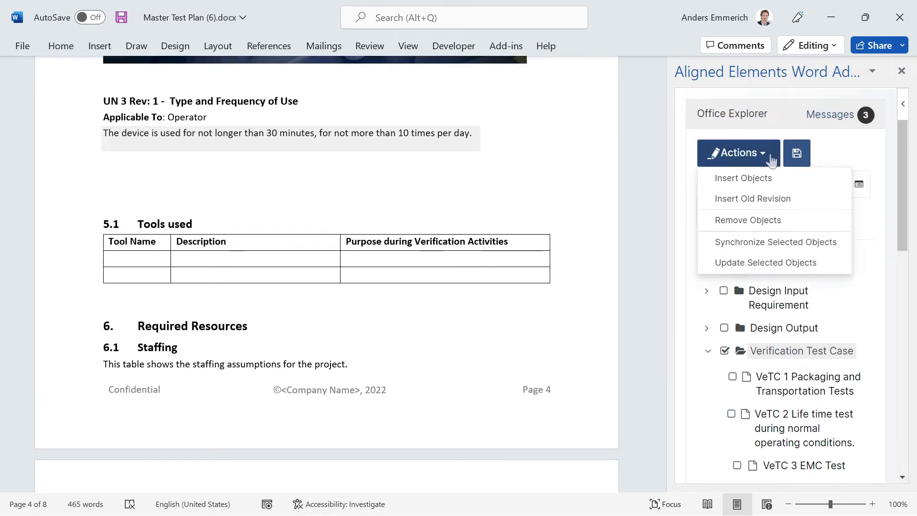
pyautogui.click(758, 178)
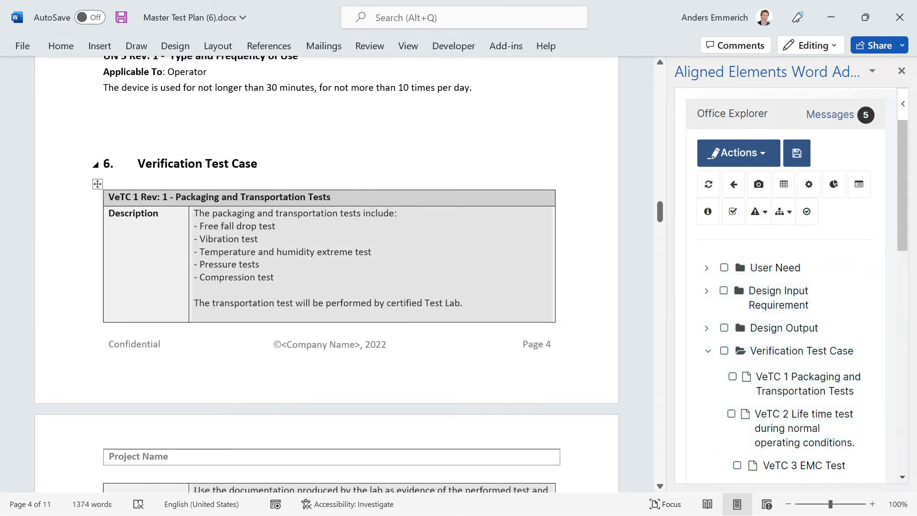
# Examine the inserted verification test cases and compare their chapter structure with the subfolders of Functional Requirements in the project tree
pyautogui.scroll(-10, 199, 270)
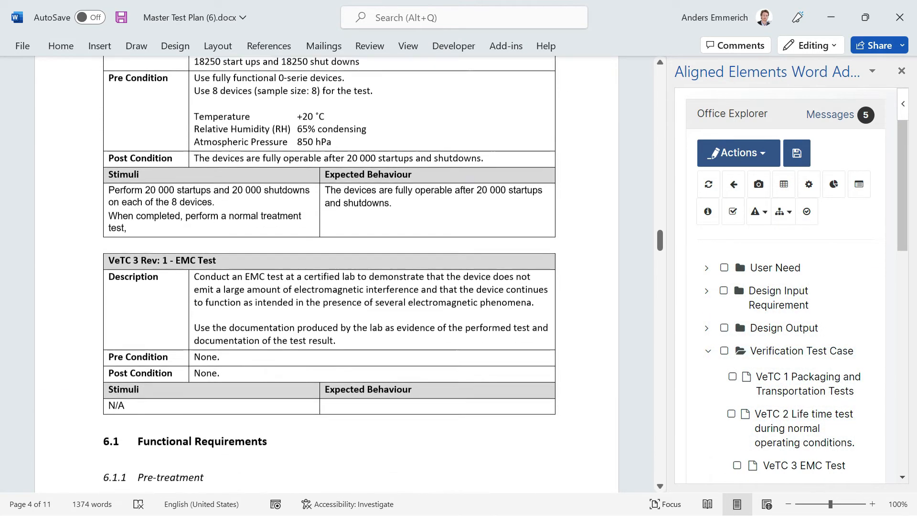
pyautogui.scroll(-6, 199, 254)
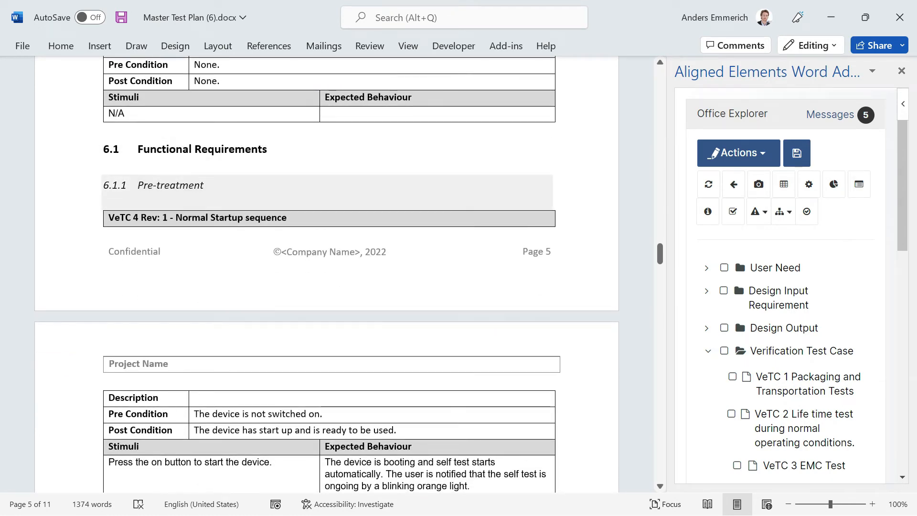
pyautogui.scroll(-7, 189, 212)
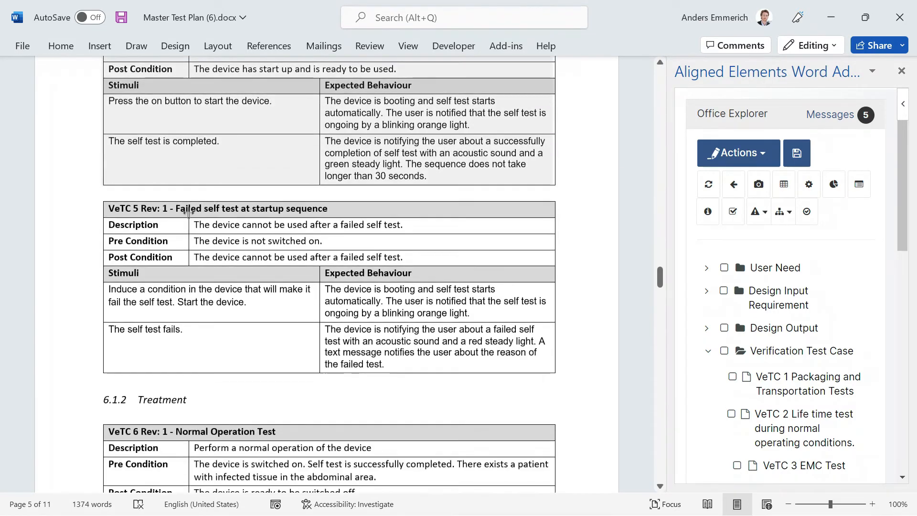
pyautogui.scroll(-2, 188, 211)
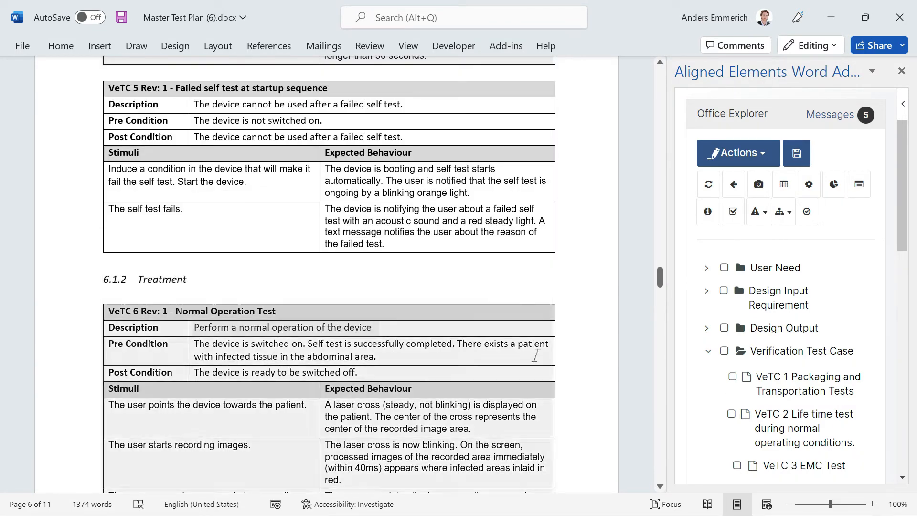
pyautogui.scroll(-5, 735, 182)
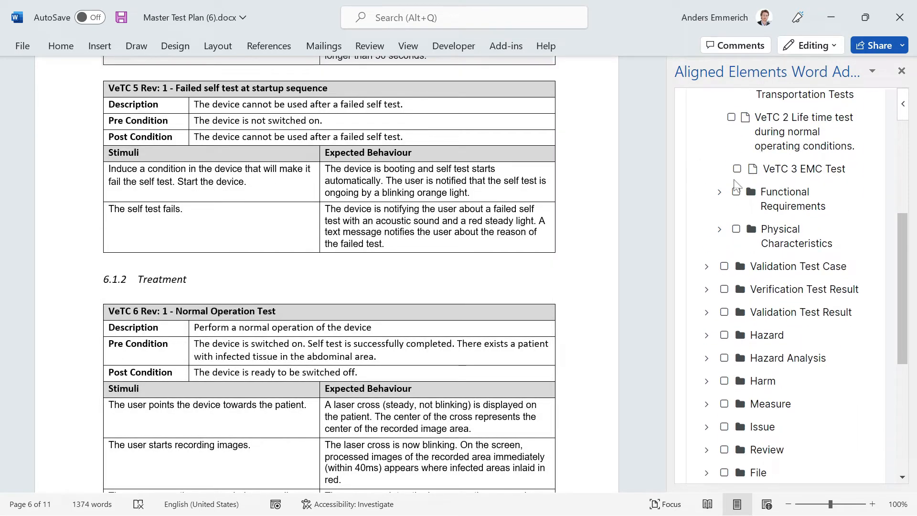
pyautogui.click(719, 192)
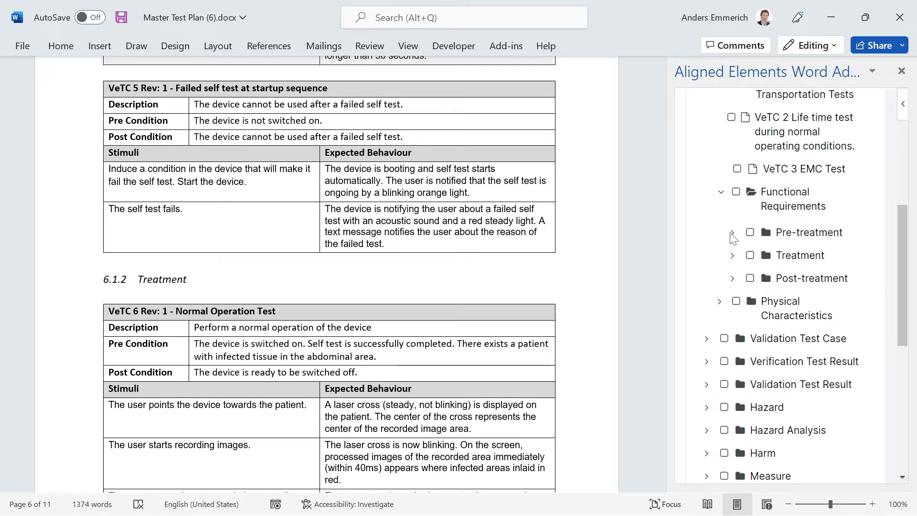
pyautogui.scroll(5, 327, 275)
pyautogui.scroll(2, 179, 254)
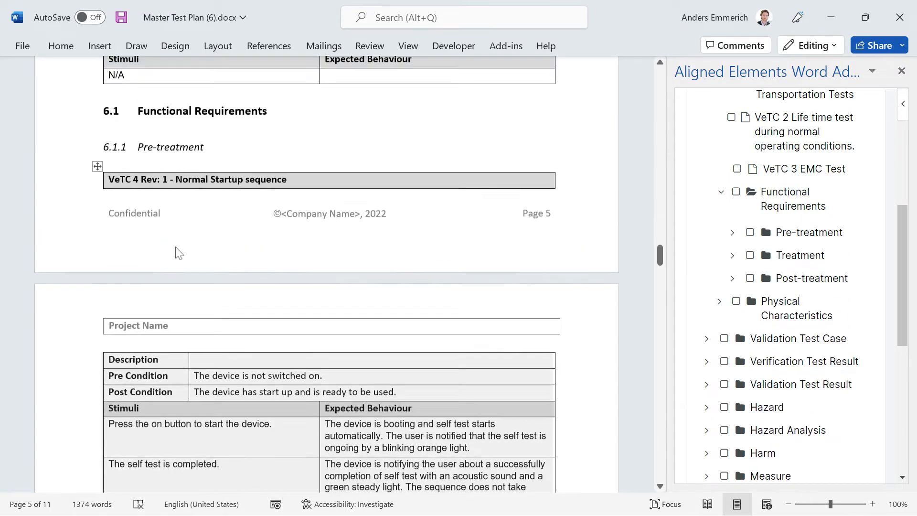